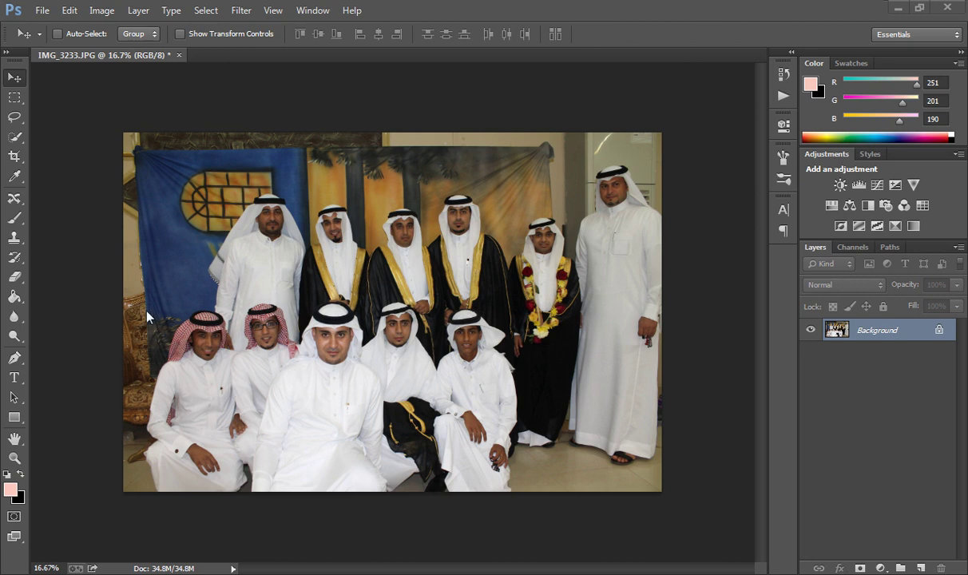
Select the seated man at lower left using the Quick Selection Tool
{"action": "left_click", "coordinate": [18, 138]}
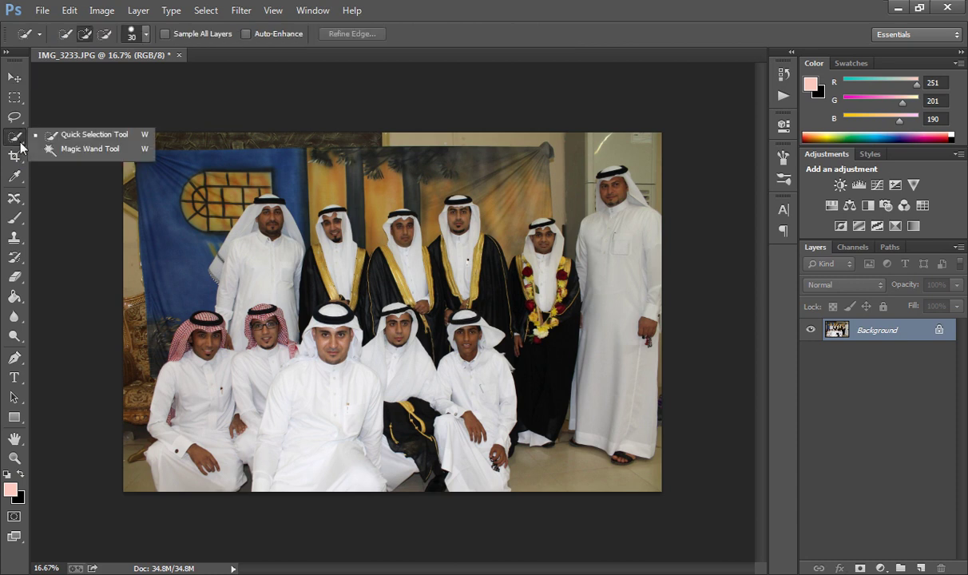
{"action": "left_click", "coordinate": [62, 139]}
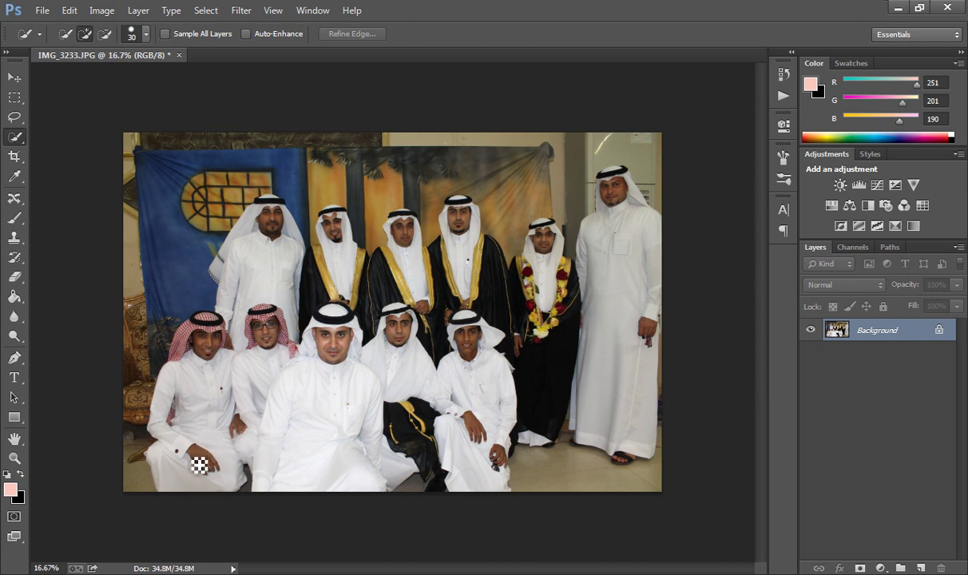
{"action": "mouse_move", "coordinate": [199, 498]}
{"action": "left_mouse_down"}
{"action": "mouse_move", "coordinate": [213, 429]}
{"action": "mouse_move", "coordinate": [209, 327]}
{"action": "mouse_move", "coordinate": [194, 345]}
{"action": "left_mouse_up"}
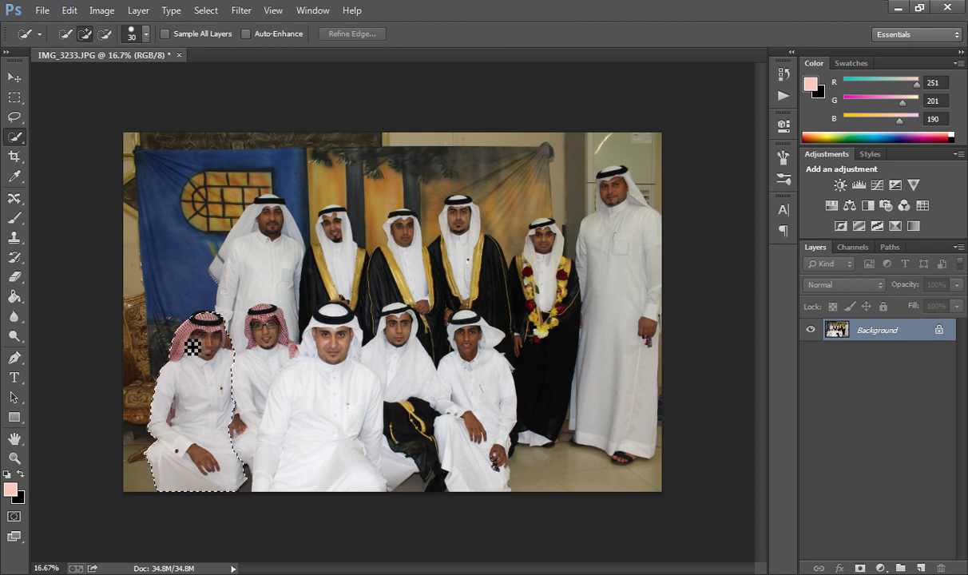
{"action": "left_click_drag", "start_coordinate": [221, 386], "coordinate": [227, 389]}
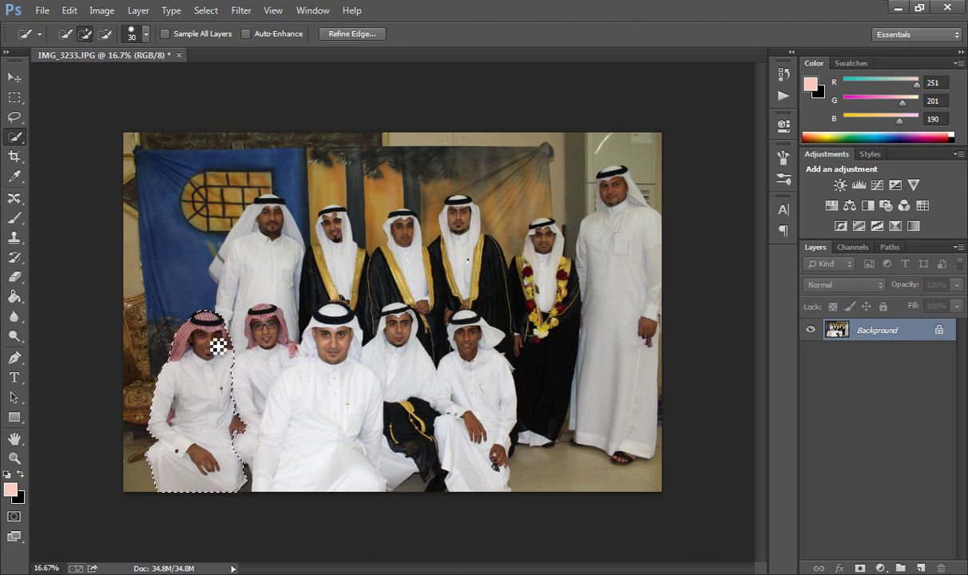
Expand the seated man's selection by 3 pixels via Select > Modify > Expand
{"action": "left_click", "coordinate": [206, 11]}
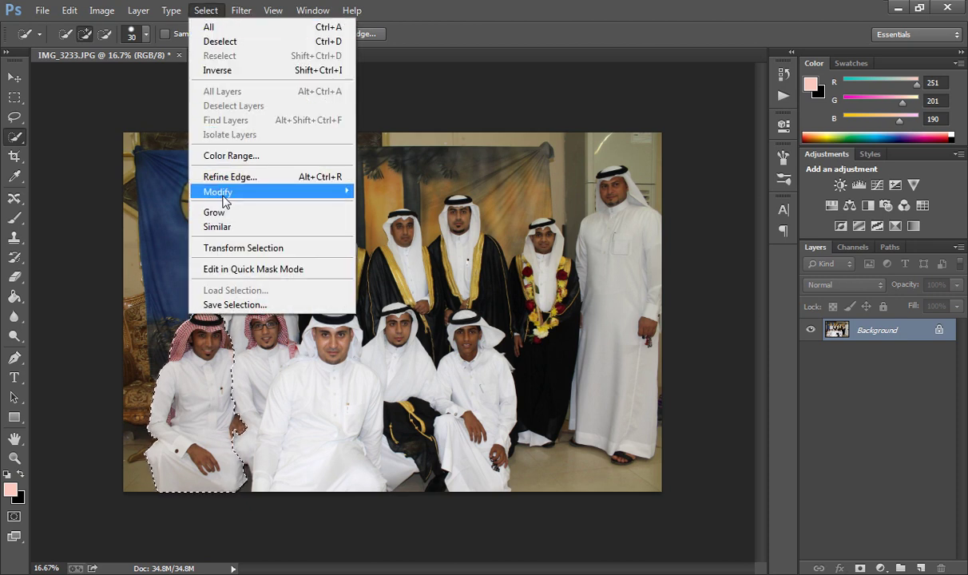
{"action": "mouse_move", "coordinate": [240, 192]}
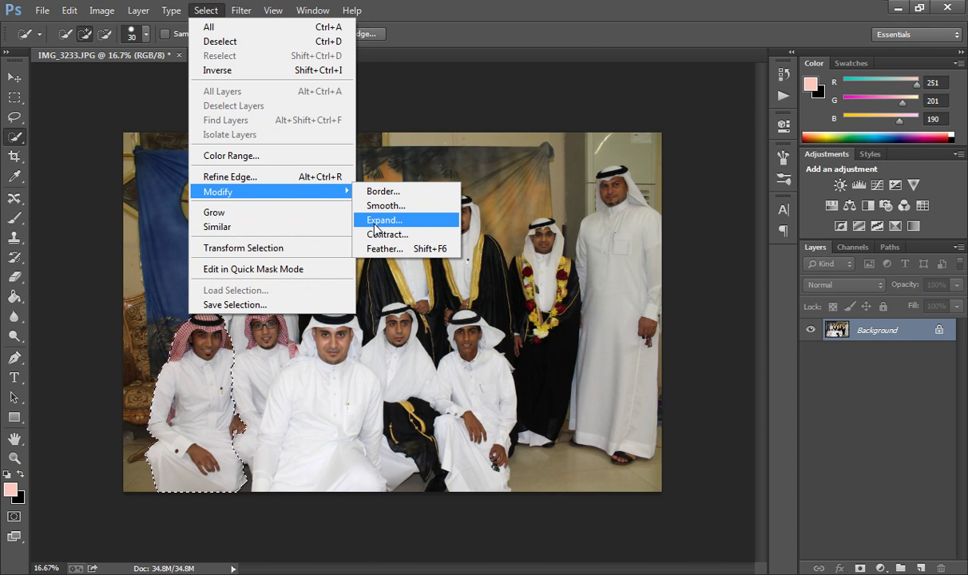
{"action": "left_click", "coordinate": [375, 224]}
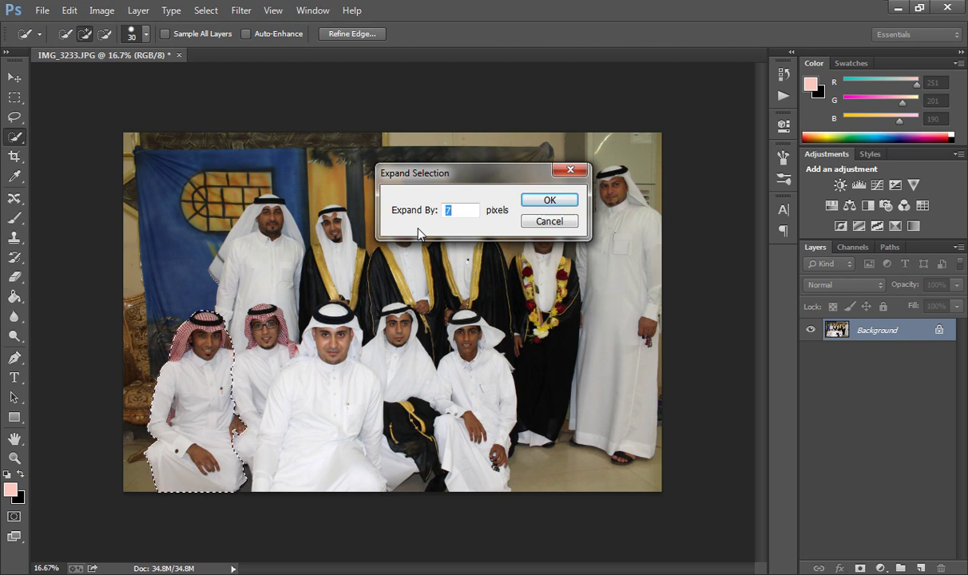
{"action": "type", "text": "3"}
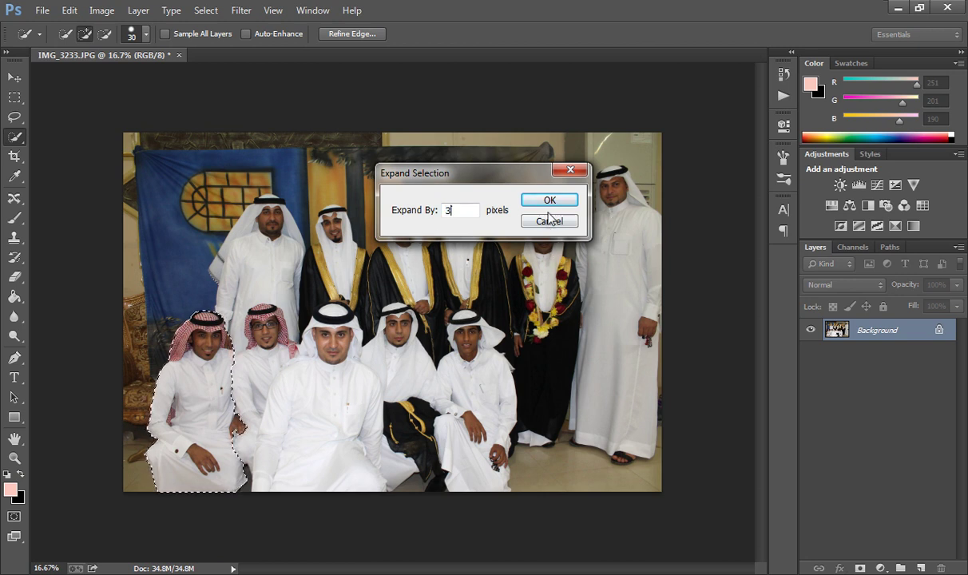
{"action": "left_click", "coordinate": [550, 201]}
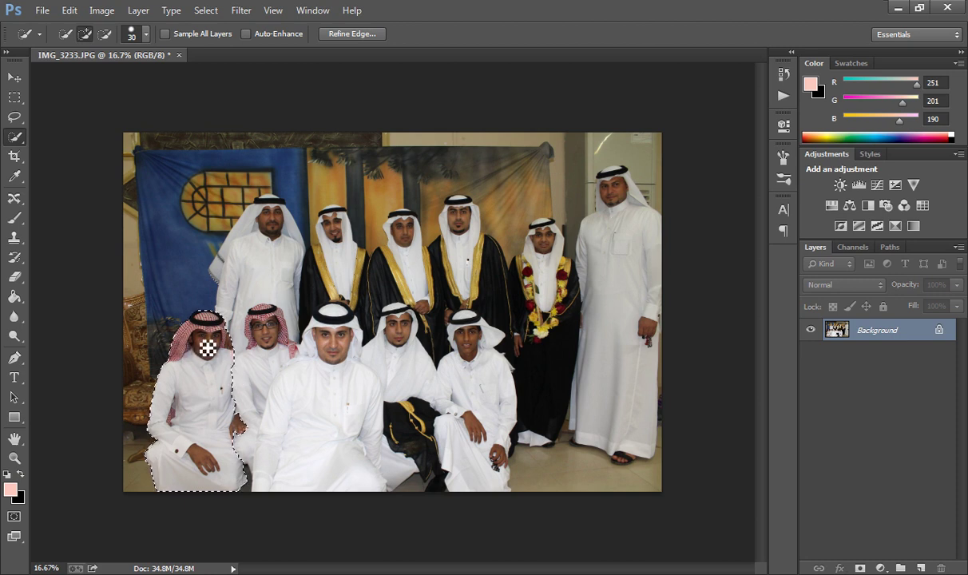
Choose the Content-Aware Move Tool from the healing-tools flyout
{"action": "left_click", "coordinate": [23, 204]}
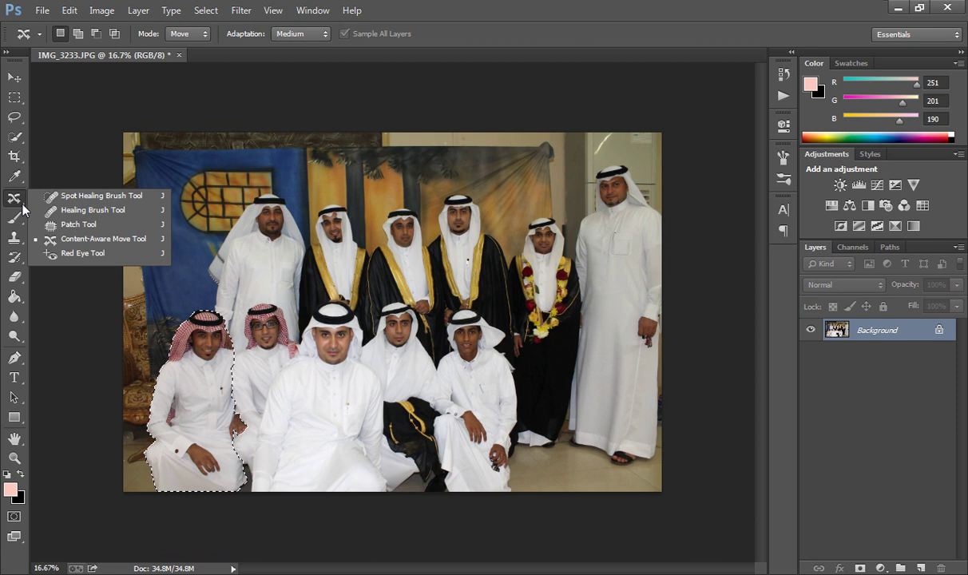
{"action": "left_click", "coordinate": [56, 196]}
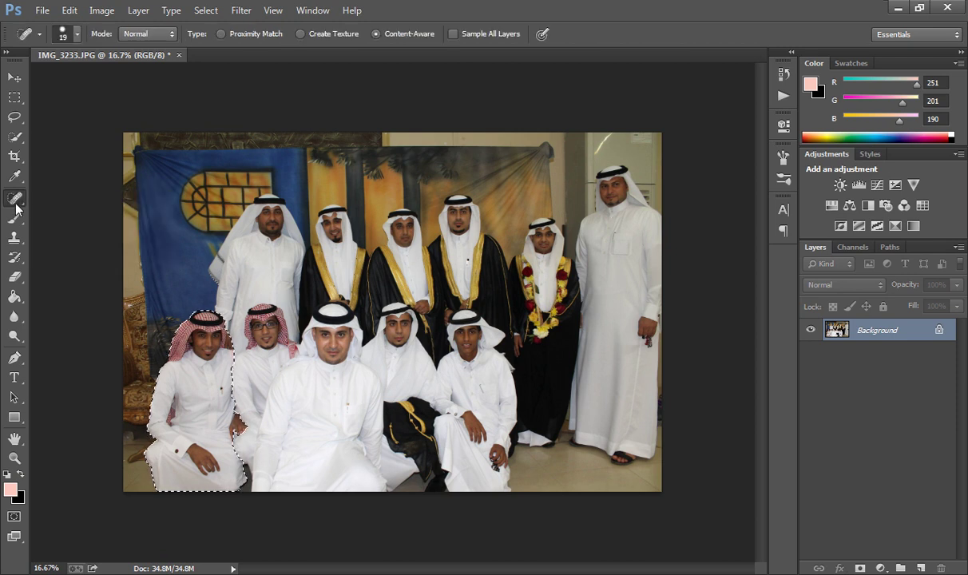
{"action": "left_click", "coordinate": [23, 206]}
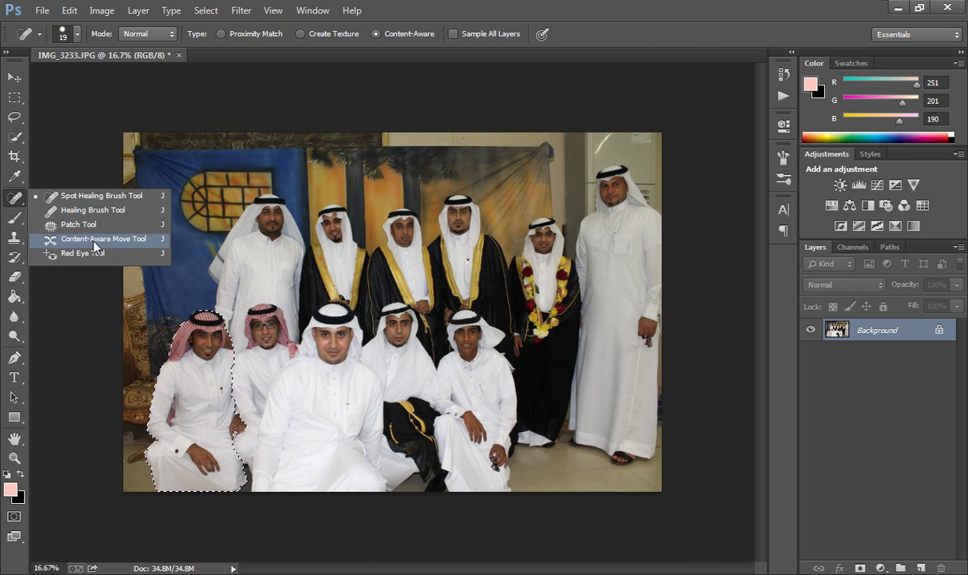
{"action": "left_click", "coordinate": [91, 245]}
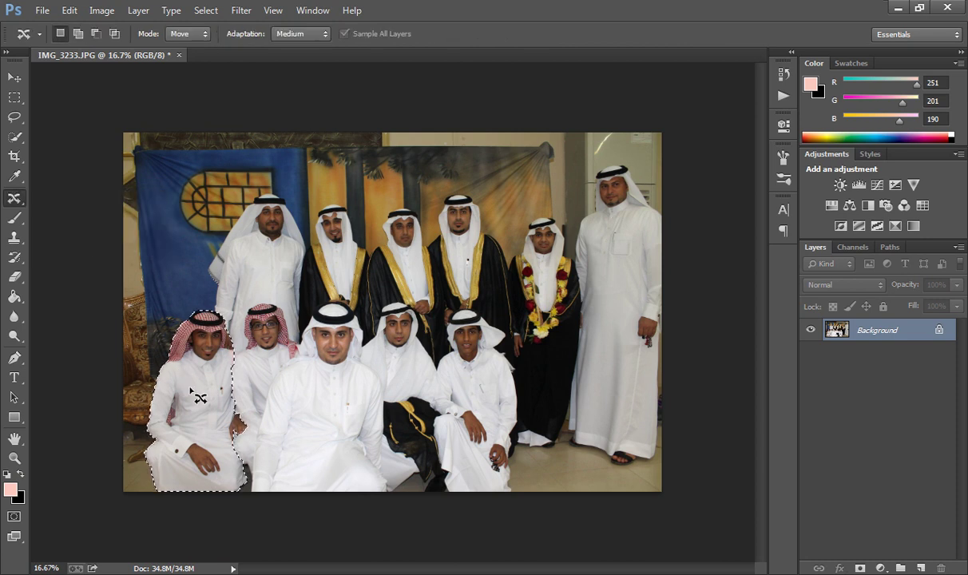
Drag the selected man to the front row's right end, then deselect with Ctrl+D
{"action": "mouse_move", "coordinate": [208, 407]}
{"action": "left_mouse_down"}
{"action": "mouse_move", "coordinate": [611, 406]}
{"action": "mouse_move", "coordinate": [543, 403]}
{"action": "mouse_move", "coordinate": [552, 398]}
{"action": "left_mouse_up"}
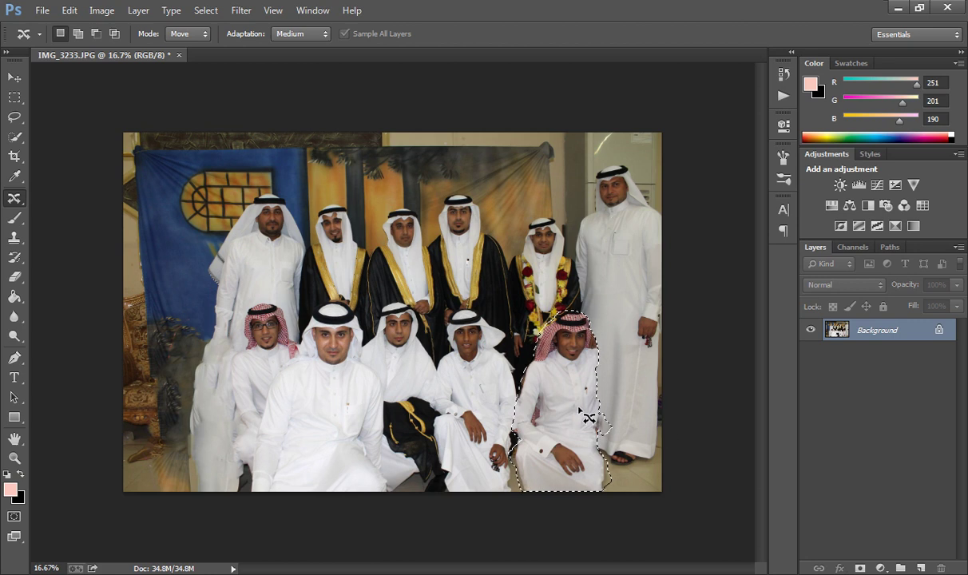
{"action": "key", "text": "ctrl+d"}
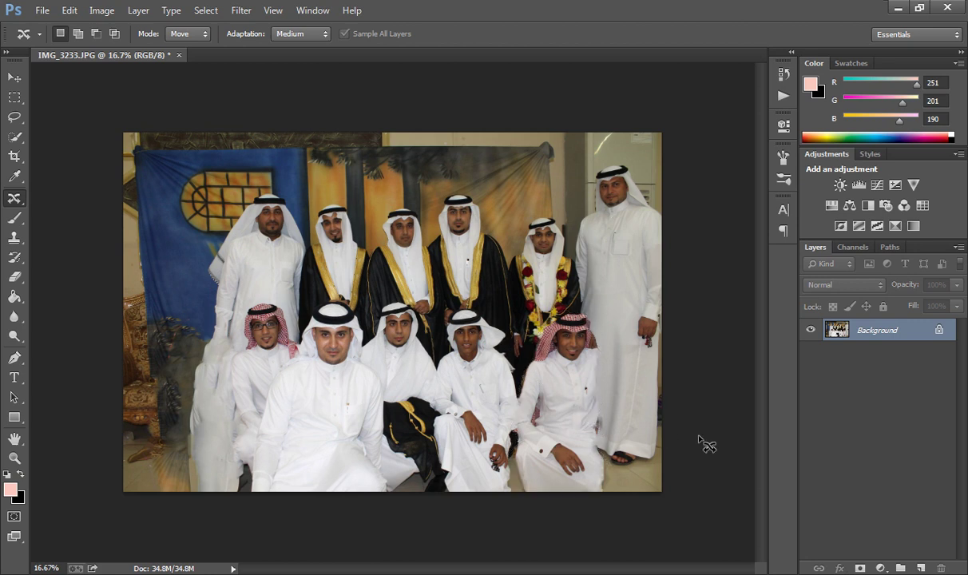